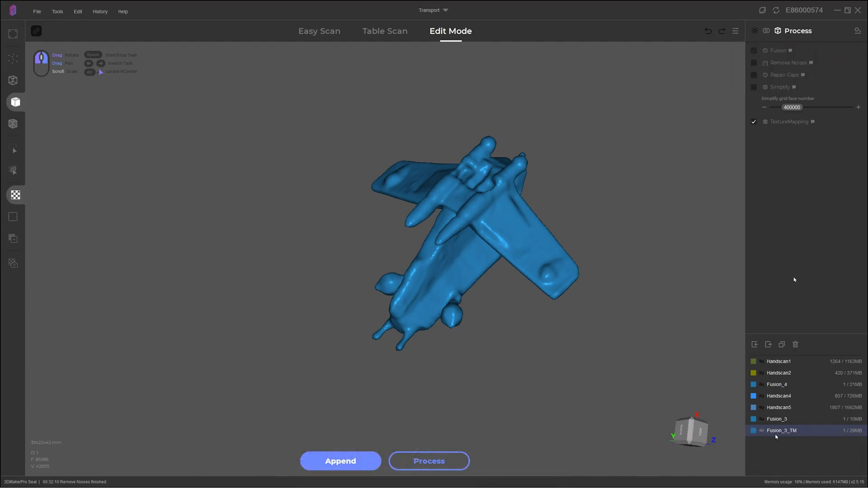
# Show the spaceship in its red, white and yellow colour texture, then rotate it to another angle
pyautogui.click(15, 194)
pyautogui.click(15, 195)
pyautogui.click(15, 195)
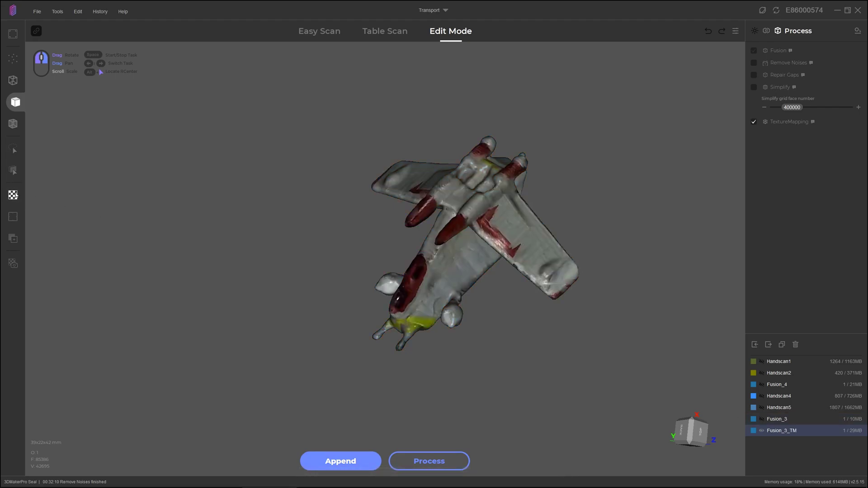
pyautogui.moveTo(228, 208); pyautogui.dragTo(494, 338)
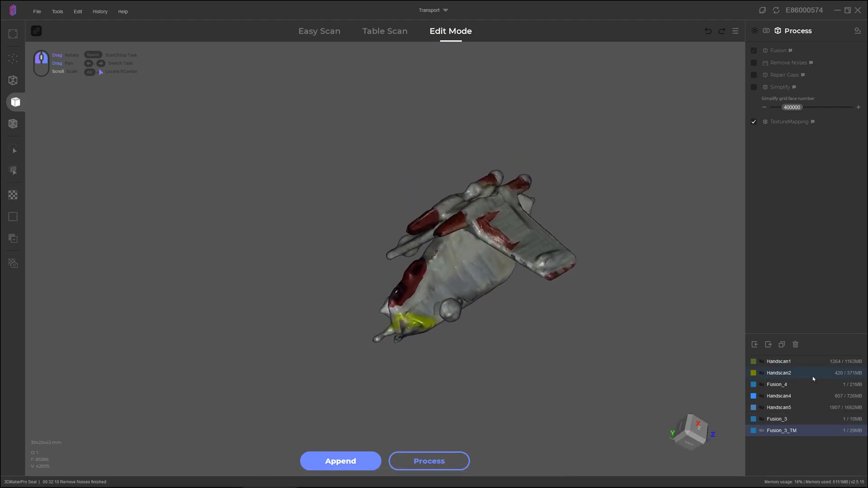
# Export the processed Handscan1 as Handscan1.ply (PLY Mesh) into the Transport folder
pyautogui.click(781, 362)
pyautogui.click(768, 344)
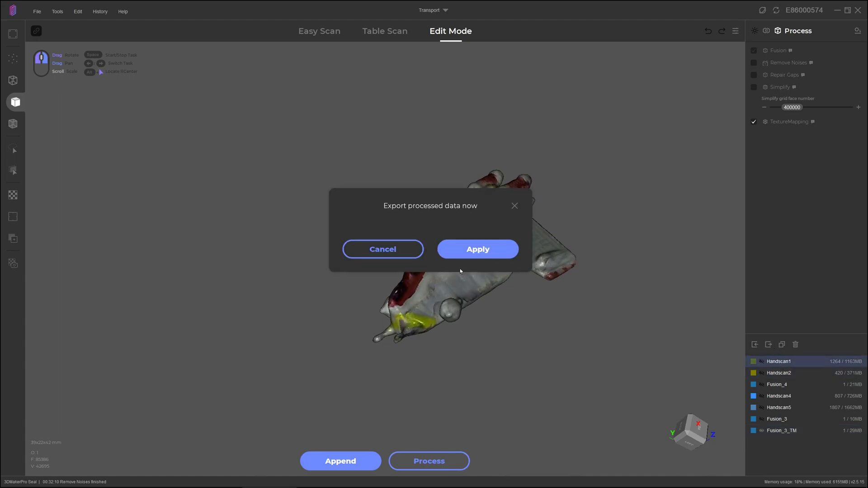
pyautogui.click(468, 252)
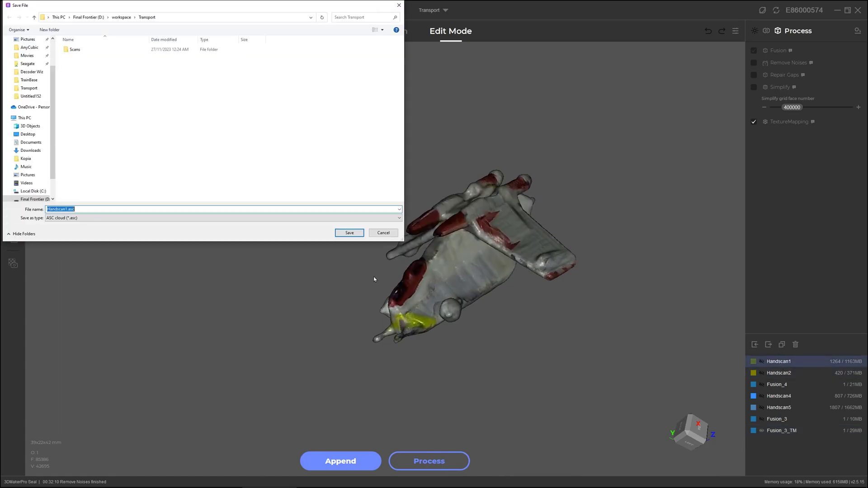
pyautogui.click(95, 218)
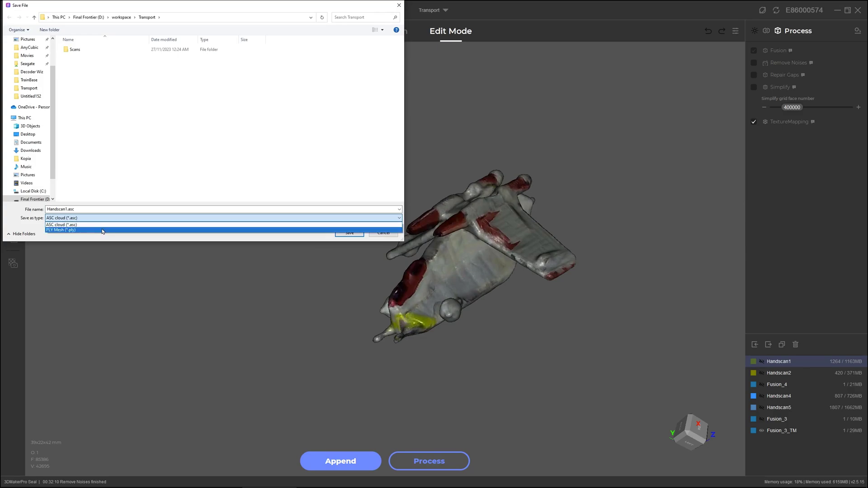
pyautogui.click(102, 230)
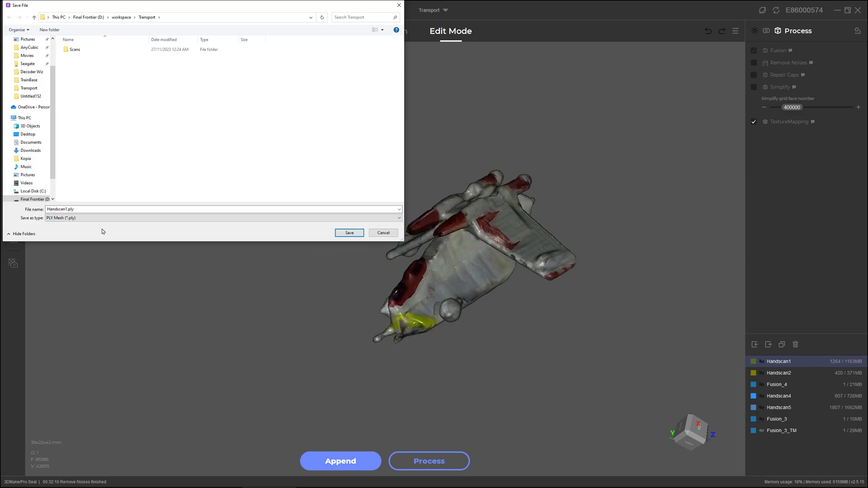
pyautogui.click(349, 232)
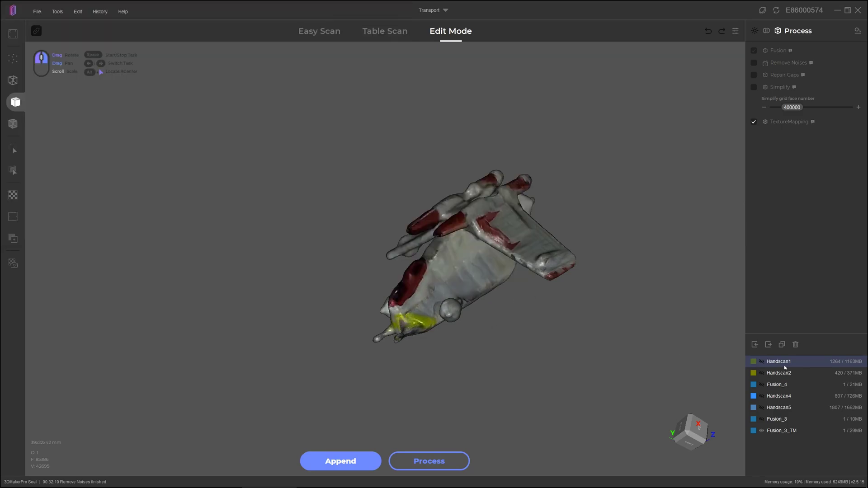
# Export the processed Handscan2 as Handscan2.ply (PLY Mesh) into the Transport folder
pyautogui.click(768, 344)
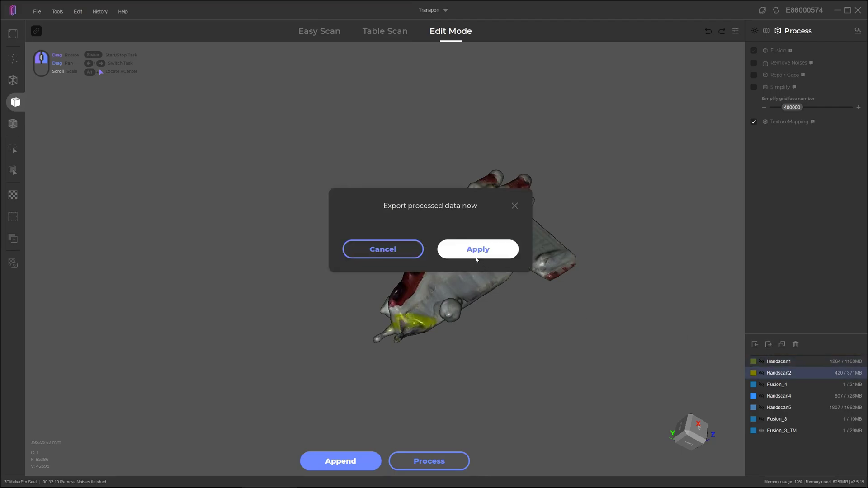
pyautogui.click(475, 256)
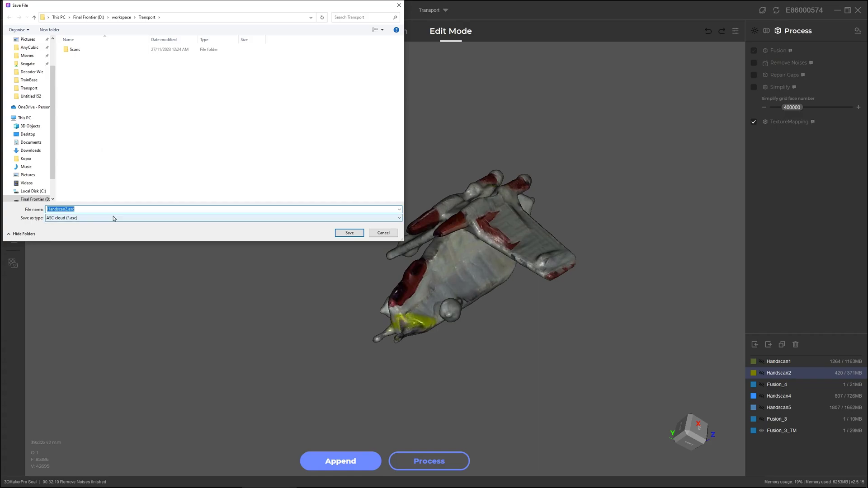
pyautogui.click(114, 218)
pyautogui.click(120, 234)
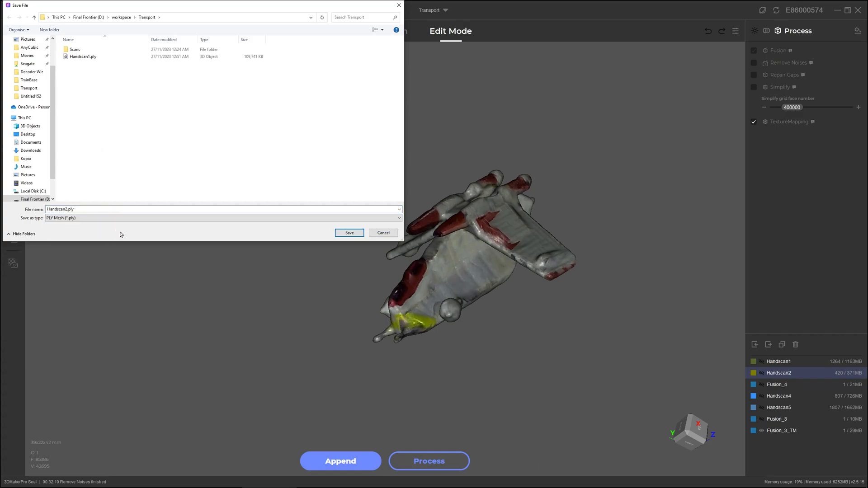
pyautogui.click(349, 233)
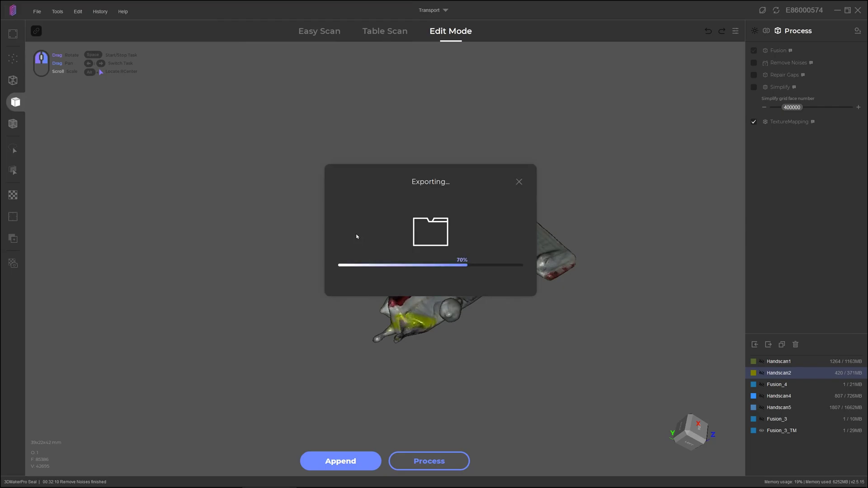
# Export the processed Handscan4 as Handscan4.ply (PLY Mesh) into the Transport folder
pyautogui.click(778, 396)
pyautogui.click(768, 344)
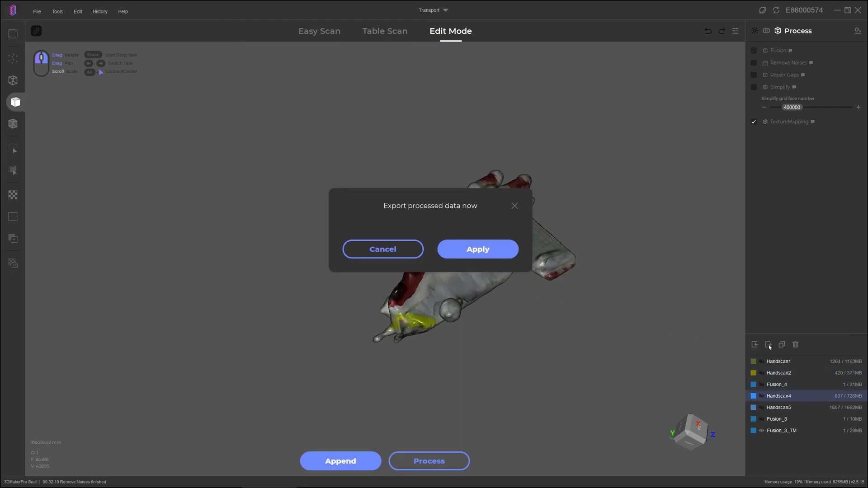
pyautogui.click(457, 243)
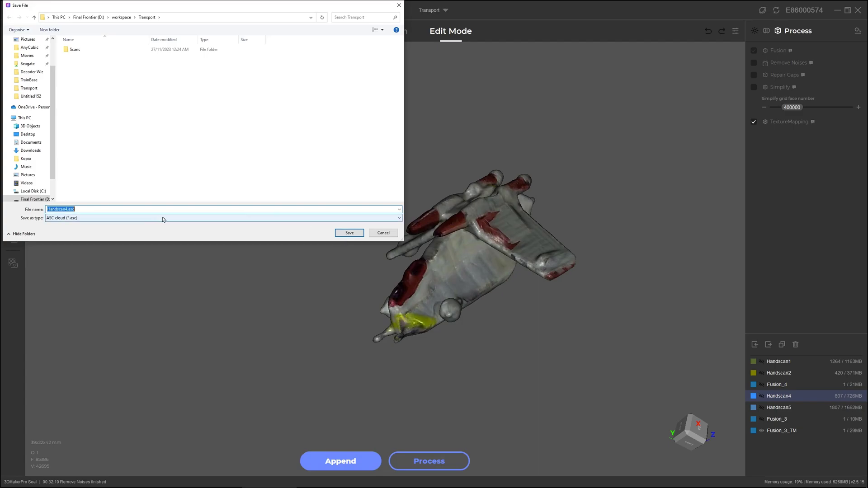
pyautogui.click(153, 218)
pyautogui.click(155, 232)
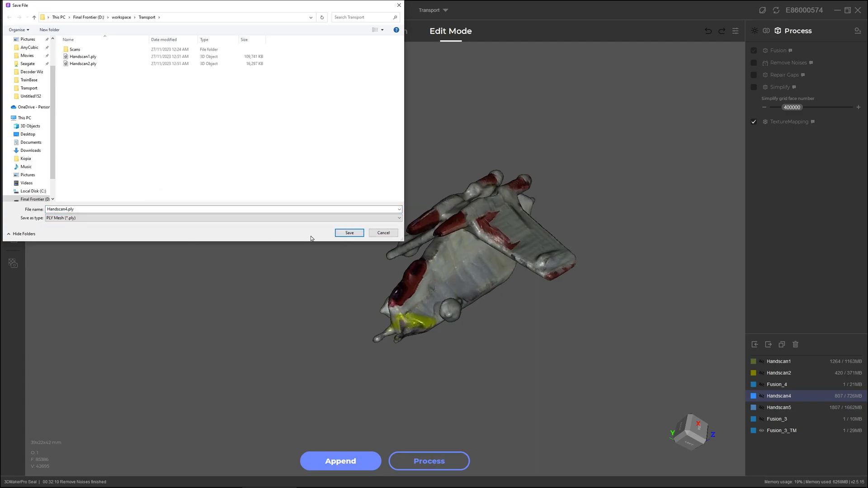
pyautogui.click(360, 236)
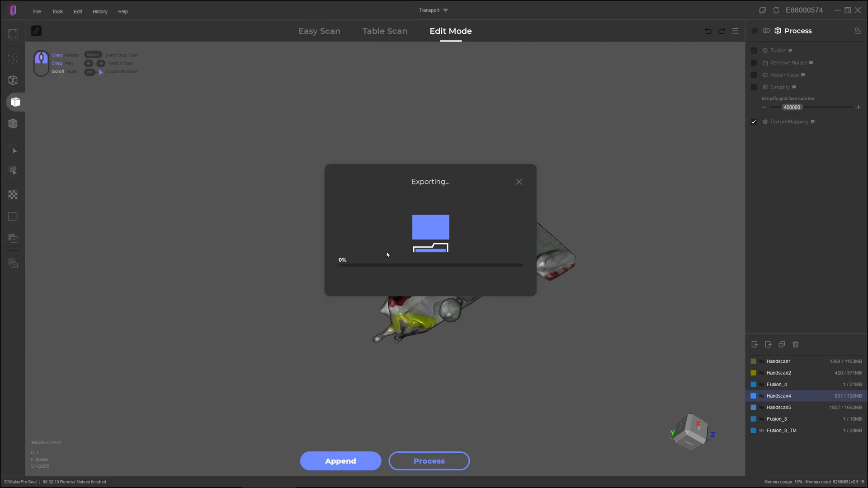
# Export the processed Handscan5 as Handscan5.ply (PLY Mesh) into the Transport folder
pyautogui.click(782, 405)
pyautogui.click(768, 345)
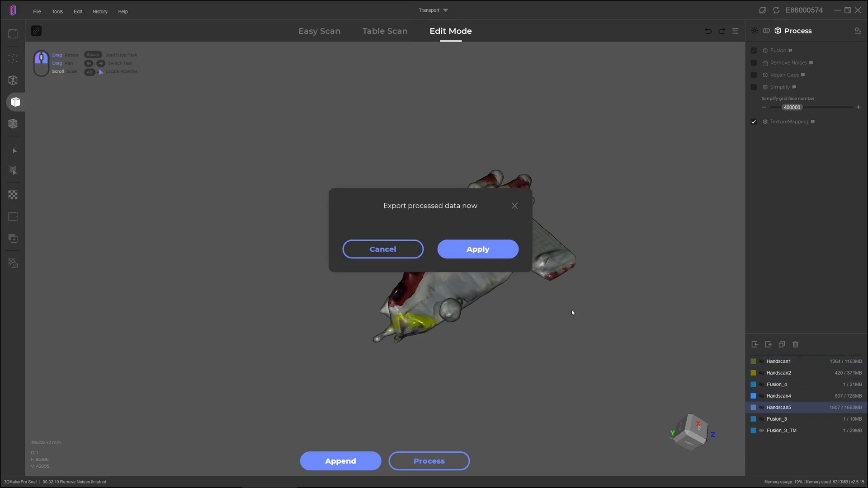
pyautogui.click(484, 249)
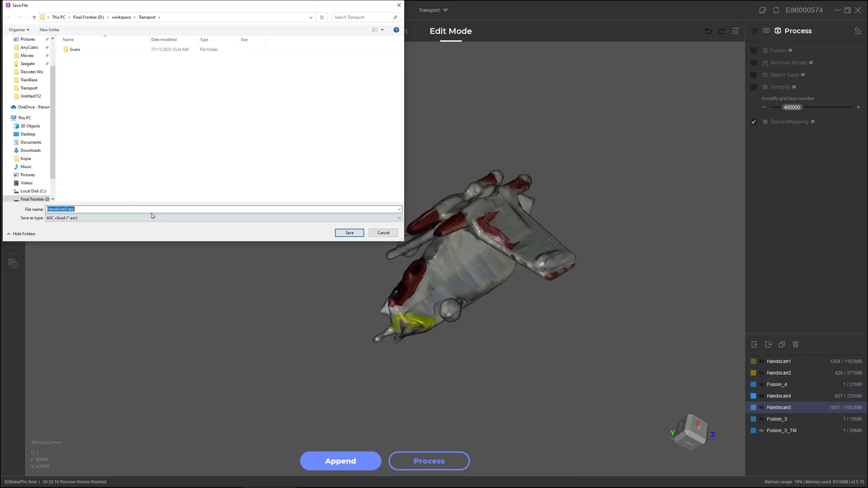
pyautogui.click(159, 218)
pyautogui.click(162, 229)
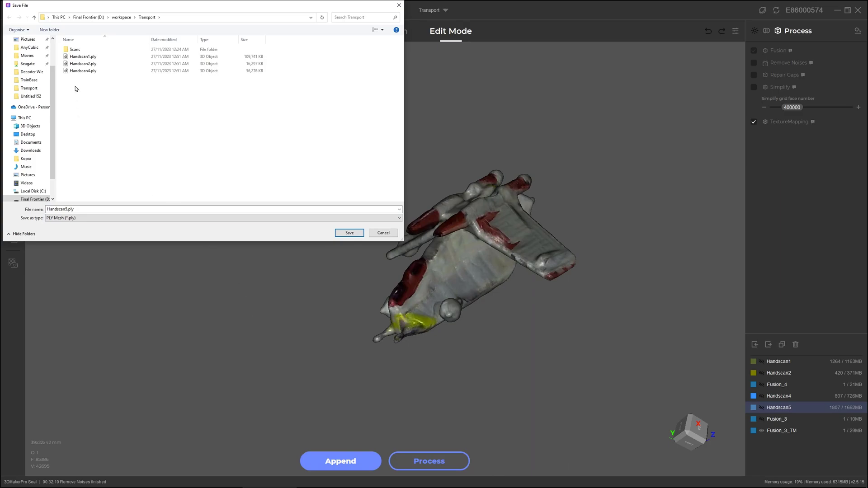
pyautogui.click(349, 233)
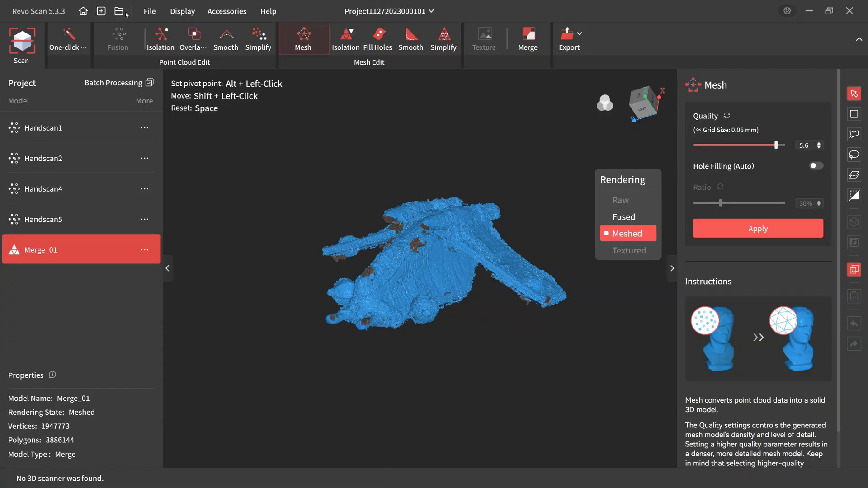
# Dismiss the Open project dialog and create a new empty project via File > New Project
pyautogui.click(150, 11)
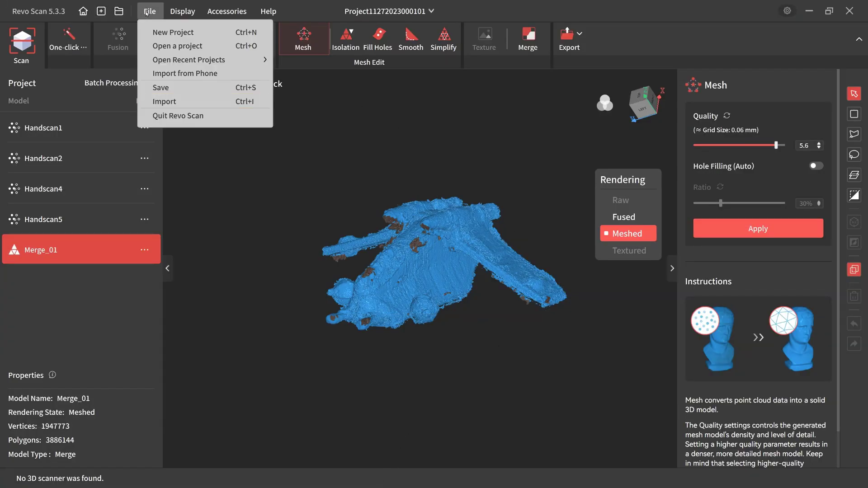
pyautogui.click(167, 46)
pyautogui.click(388, 224)
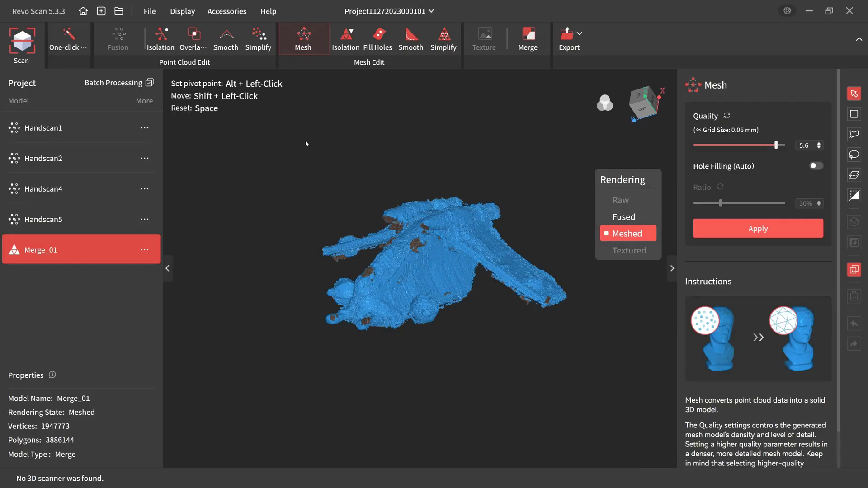
pyautogui.click(150, 11)
pyautogui.click(167, 31)
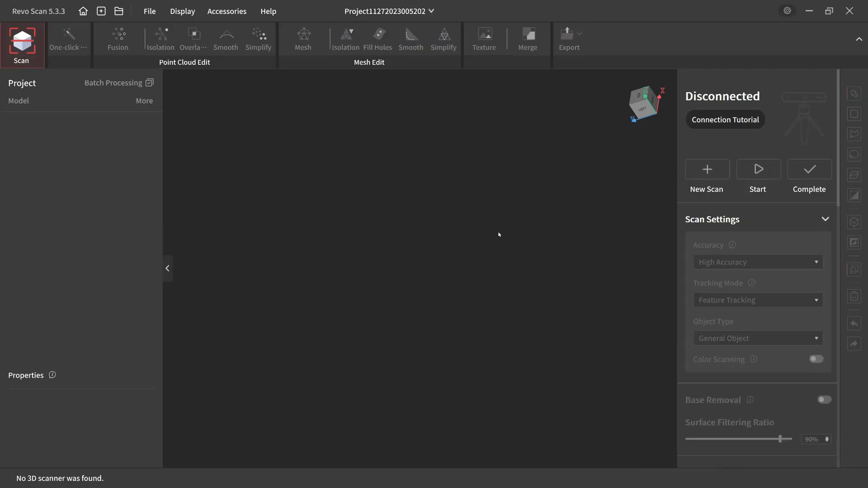
# Import Handscan1, Handscan2, Handscan4 and Handscan5 .ply files from the Transport folder
pyautogui.click(149, 11)
pyautogui.click(179, 102)
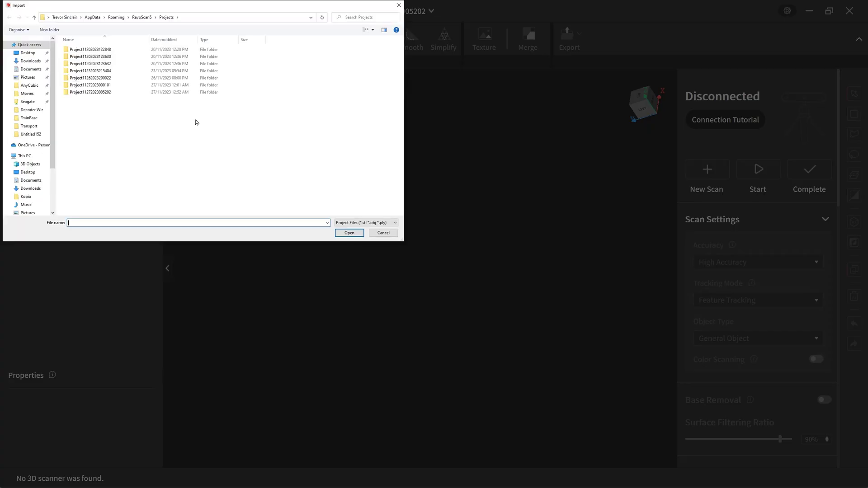
pyautogui.click(28, 126)
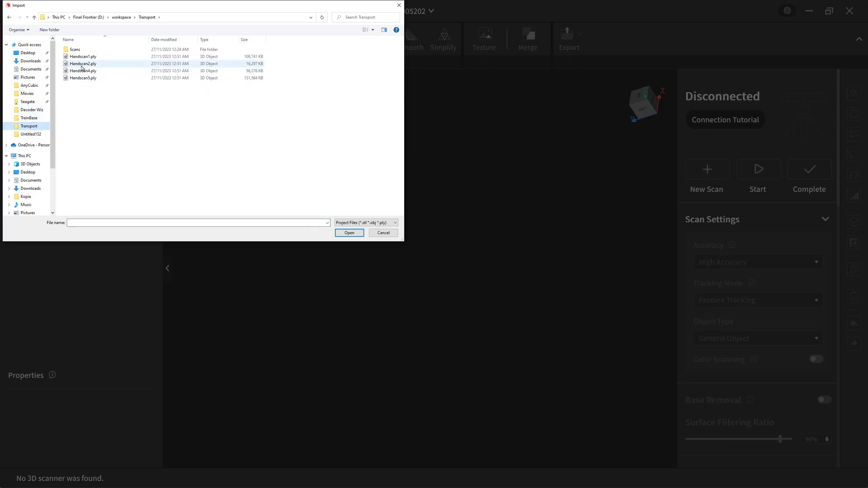
pyautogui.click(82, 57)
pyautogui.keyDown('shift'); pyautogui.click(90, 77); pyautogui.keyUp('shift')
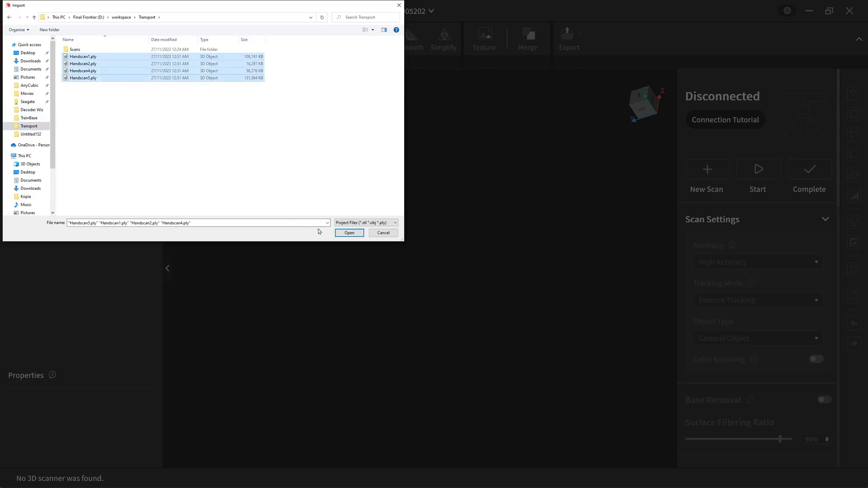
pyautogui.click(349, 232)
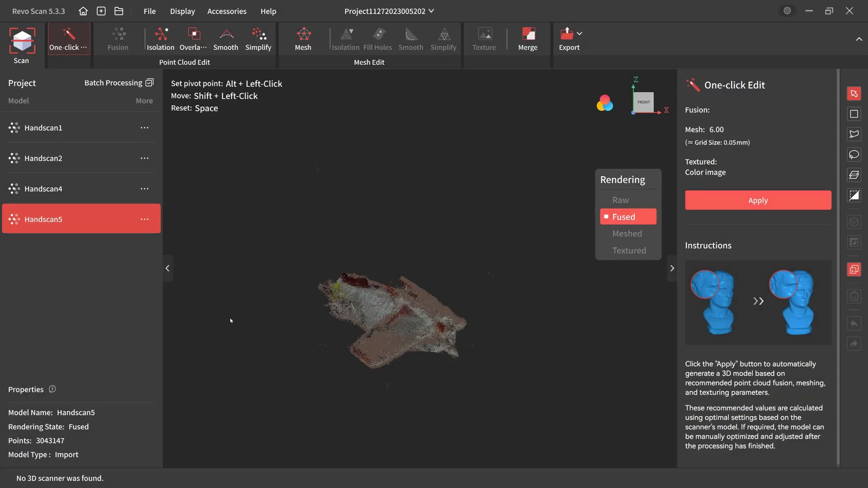
# Rotate Handscan5, view Handscan1 in plain blue and true colour, then select Handscan2
pyautogui.moveTo(230, 320); pyautogui.dragTo(423, 319)
pyautogui.click(55, 128)
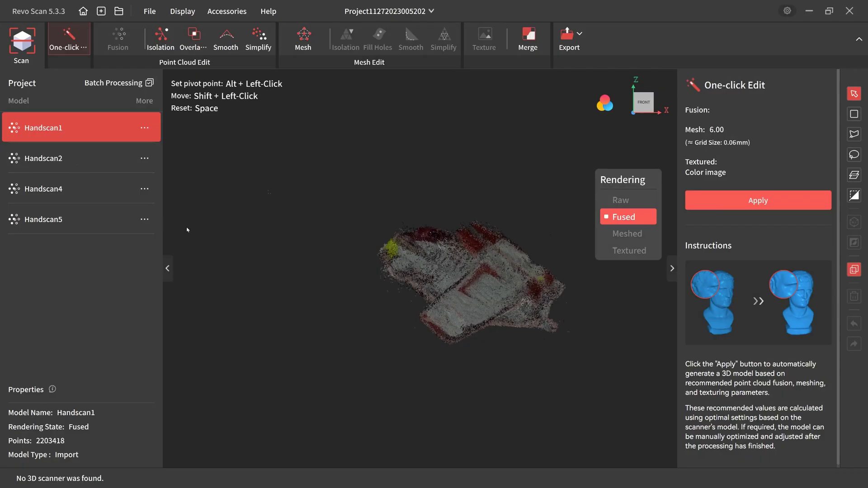
pyautogui.moveTo(188, 230); pyautogui.dragTo(486, 213)
pyautogui.click(605, 104)
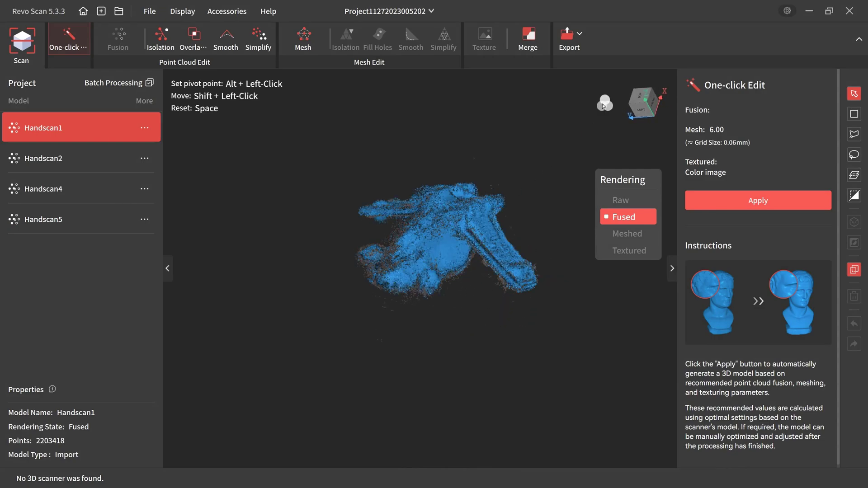
pyautogui.click(605, 104)
pyautogui.click(55, 159)
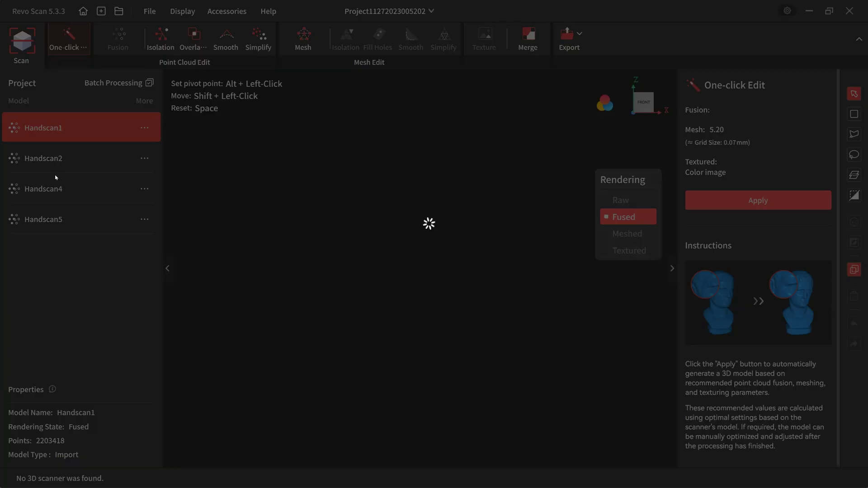
# In the Merge tool, tick Handscan1, Handscan2, Handscan4 and Handscan5
pyautogui.click(84, 128)
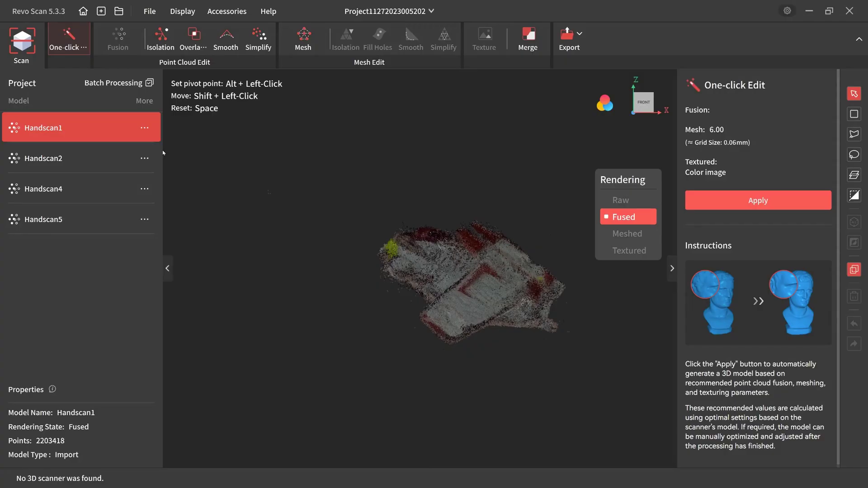
pyautogui.click(528, 38)
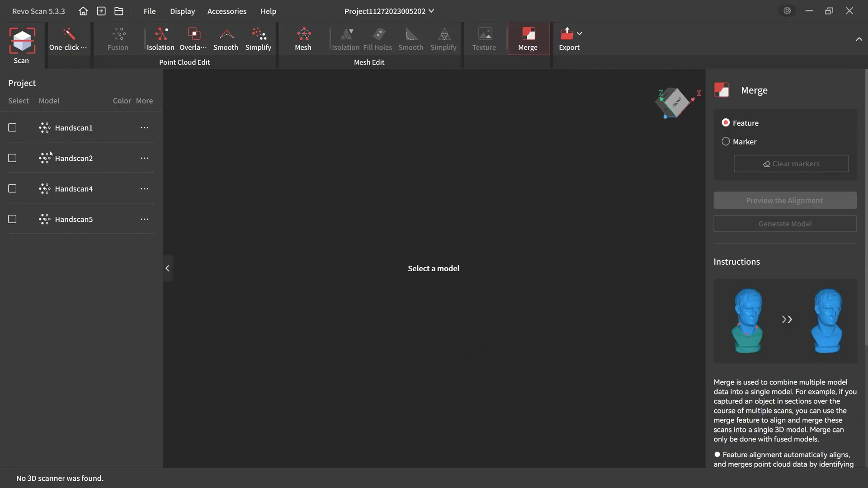
pyautogui.click(12, 128)
pyautogui.click(12, 158)
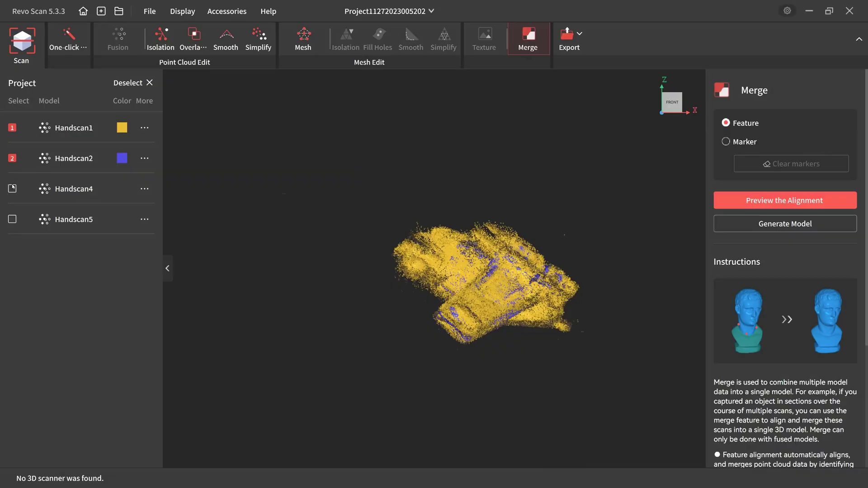
pyautogui.click(12, 189)
pyautogui.click(12, 220)
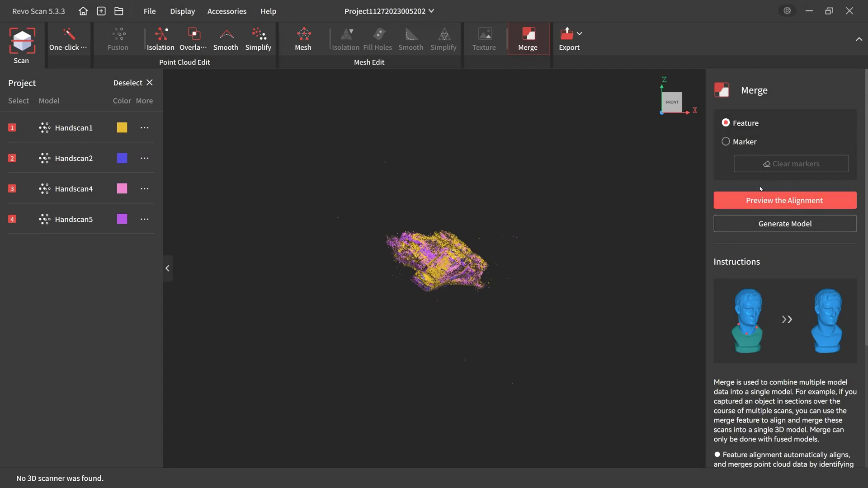
# Generate the merged model, watching CPU load in Task Manager until processing finishes
pyautogui.click(782, 224)
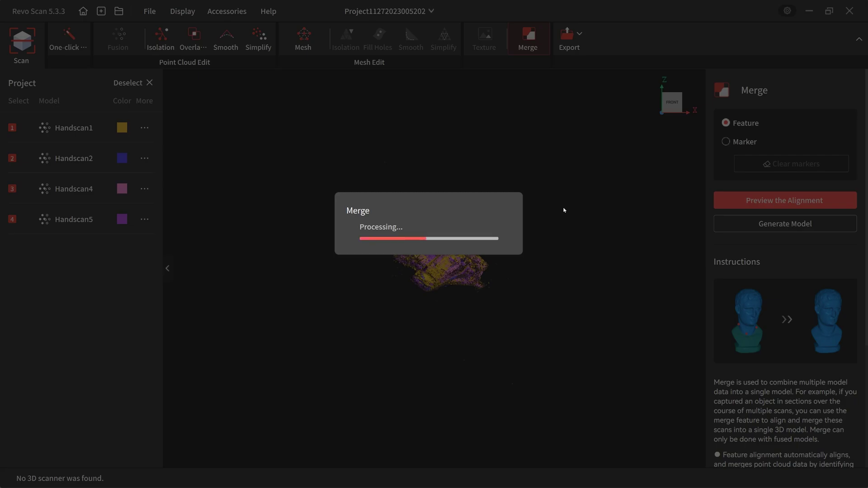
pyautogui.hotkey('ctrl', 'shift', 'Escape')
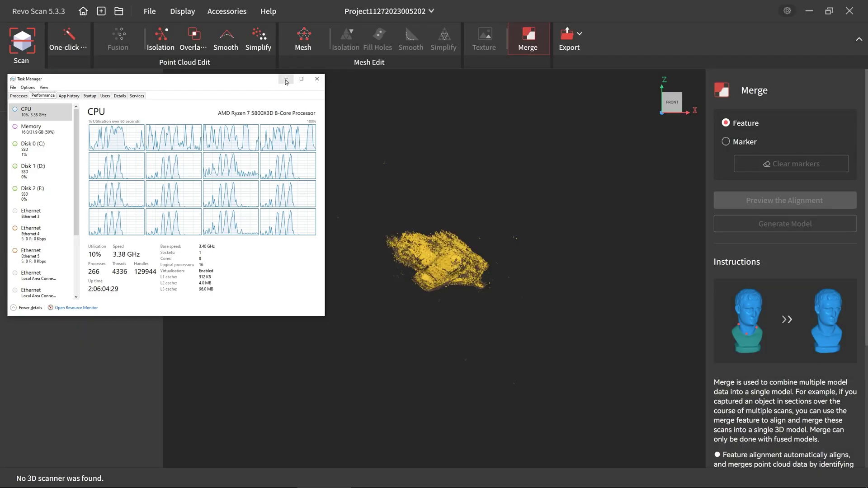
pyautogui.click(286, 80)
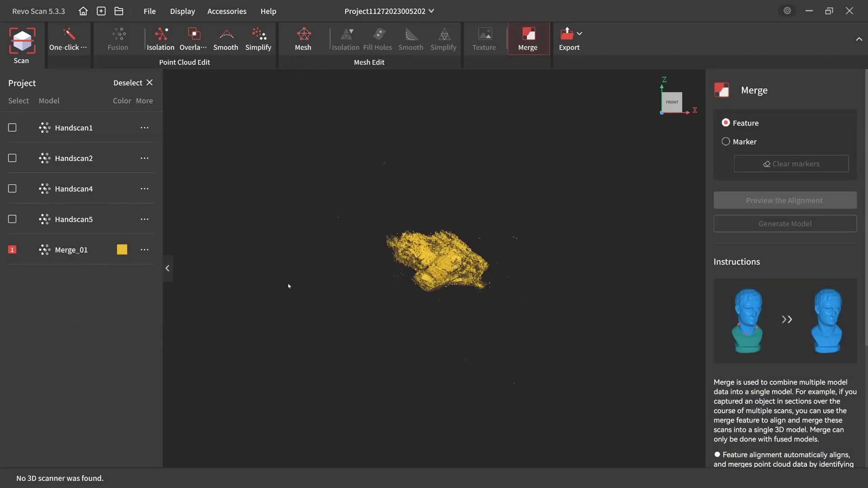
# Orbit and zoom the airplane-shaped Merge_01 cloud, then open the Isolation tool
pyautogui.moveTo(288, 286); pyautogui.dragTo(474, 182)
pyautogui.scroll(5, 430, 265)
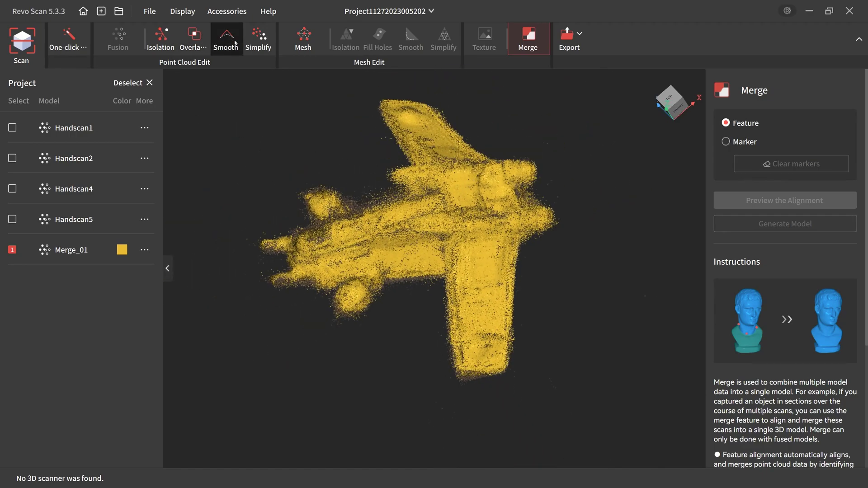
pyautogui.click(161, 38)
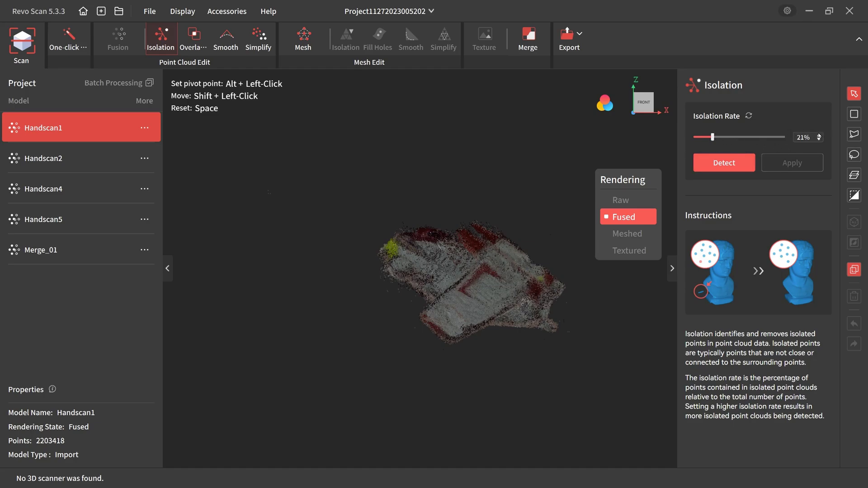
# Raise the isolation rate to 25%, trial-detect outliers on Handscan1, discard them, and select Merge_01
pyautogui.scroll(3, 819, 137)
pyautogui.click(734, 163)
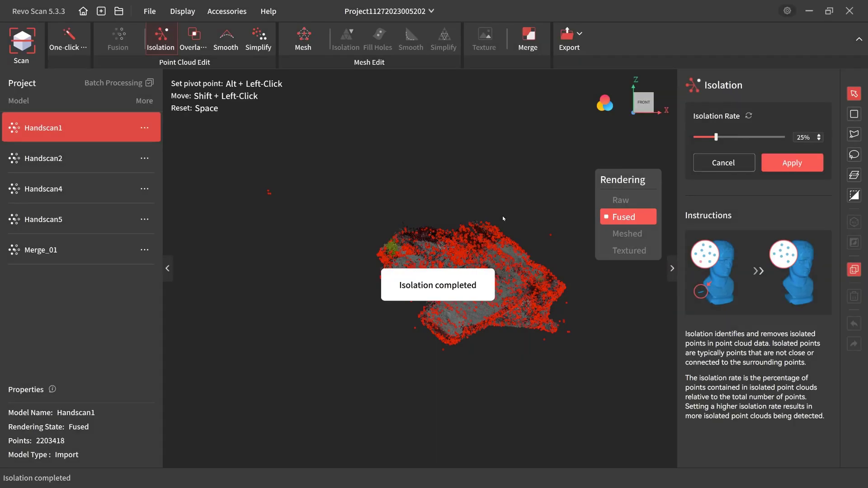
pyautogui.moveTo(534, 271); pyautogui.dragTo(498, 244)
pyautogui.click(718, 165)
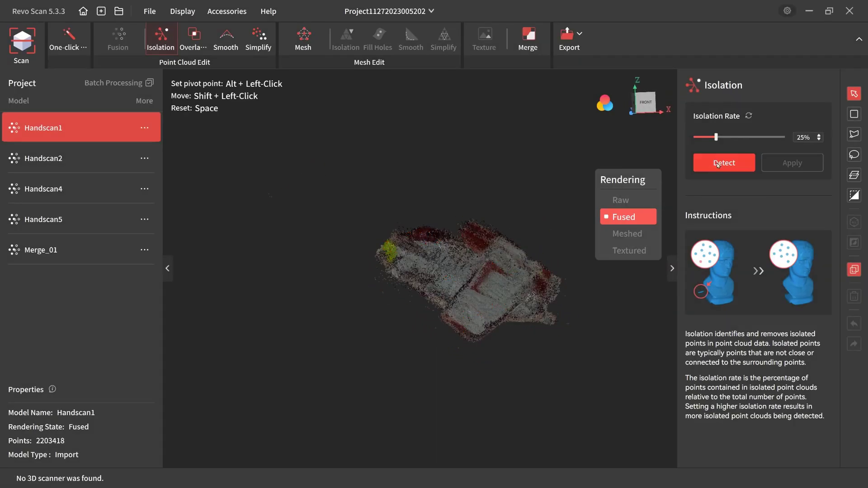
pyautogui.click(97, 252)
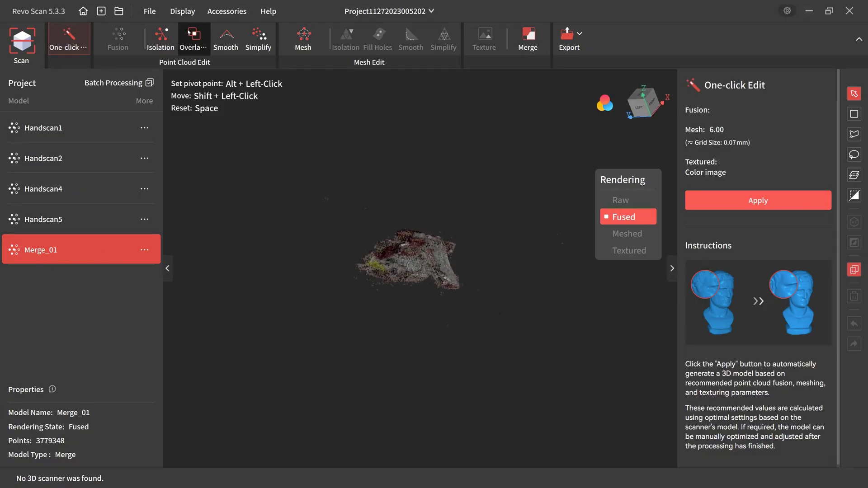
# Detect isolated points on Merge_01 at 25%, inspect the red outliers, and apply removal
pyautogui.click(164, 43)
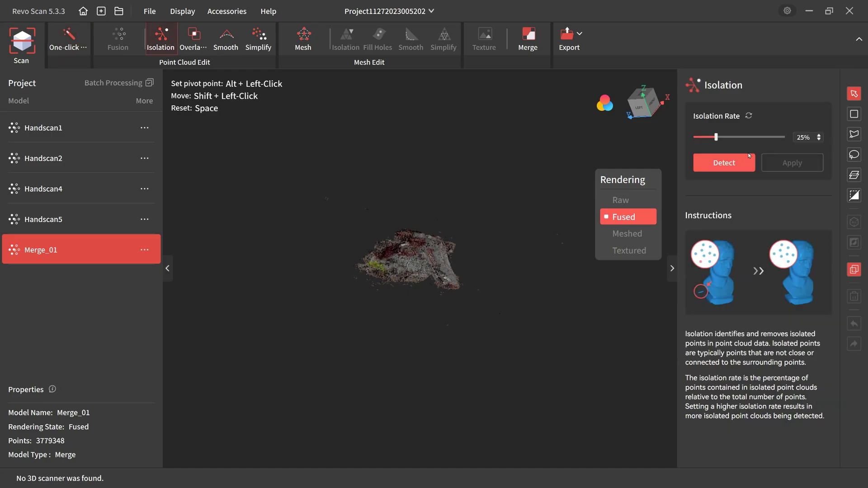
pyautogui.click(728, 163)
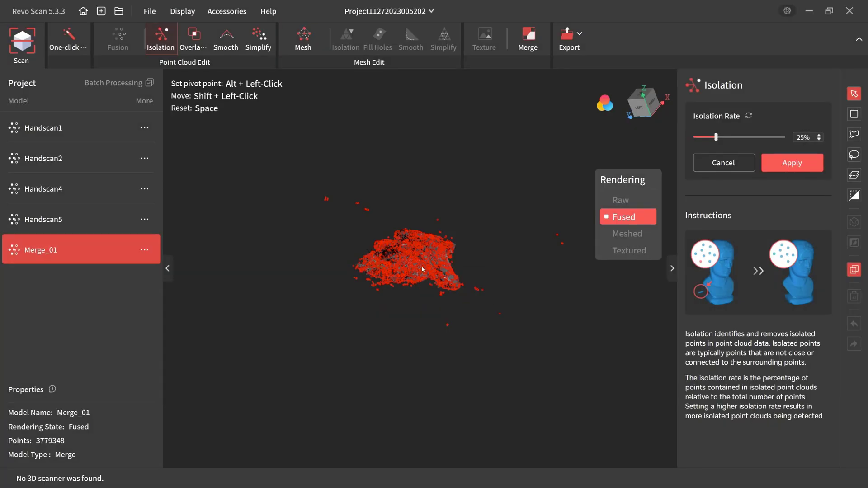
pyautogui.scroll(5, 420, 270)
pyautogui.moveTo(355, 267); pyautogui.dragTo(361, 289)
pyautogui.scroll(-5, 384, 270)
pyautogui.click(781, 171)
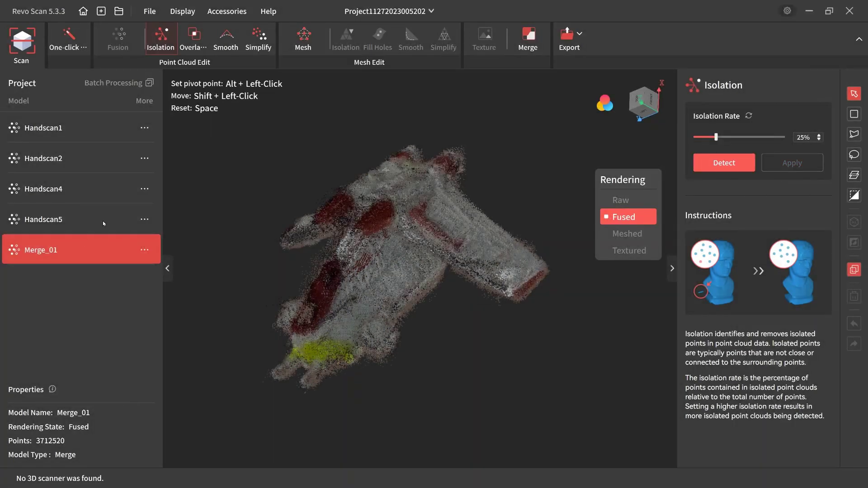
# Mesh Merge_01 at quality 6.0 with automatic hole filling turned off
pyautogui.click(301, 37)
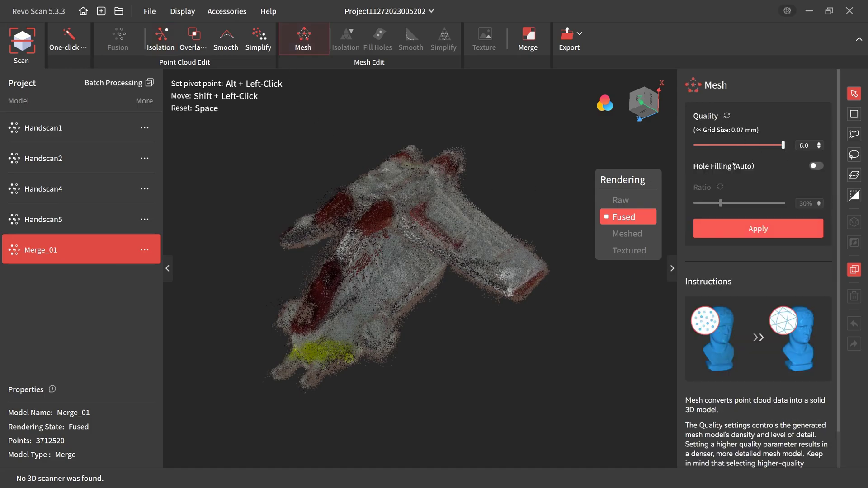
pyautogui.click(760, 229)
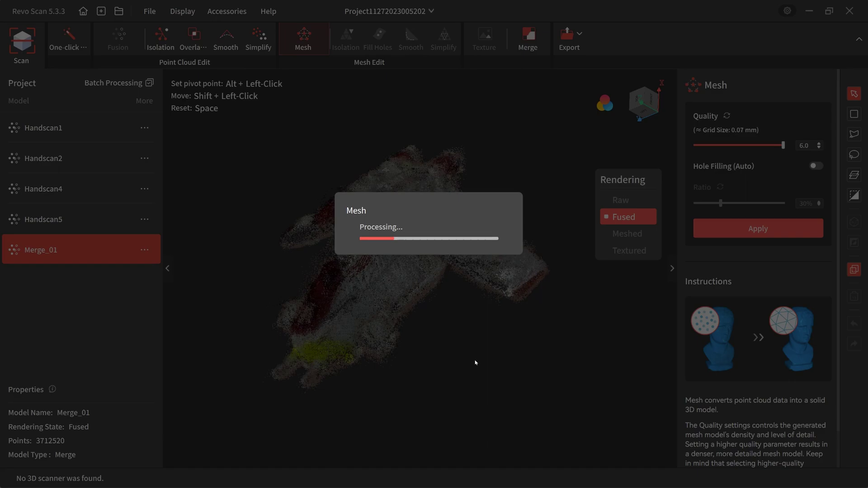
# End CloudCompare in Task Manager and watch CPU performance until meshing completes
pyautogui.hotkey('ctrl', 'shift', 'Escape')
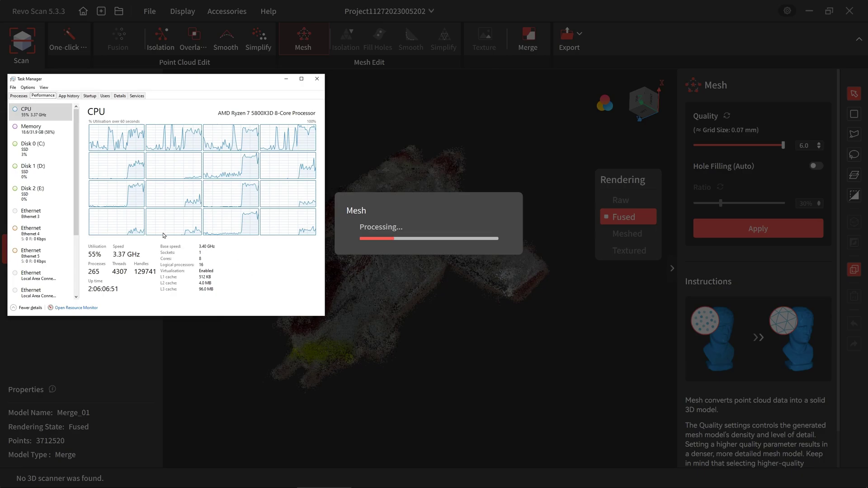
pyautogui.click(19, 96)
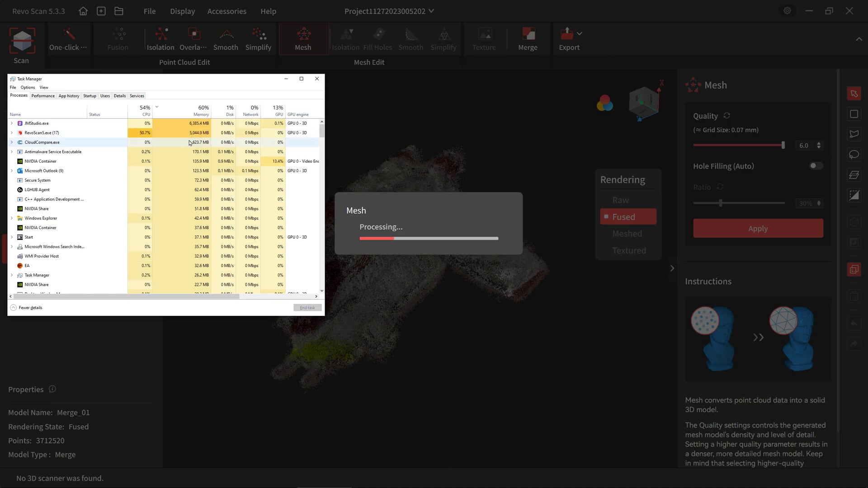
pyautogui.click(188, 154)
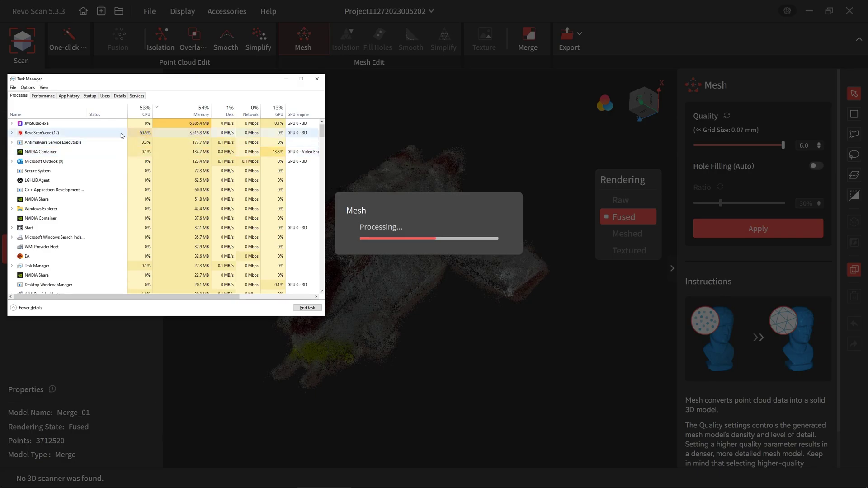
pyautogui.click(43, 96)
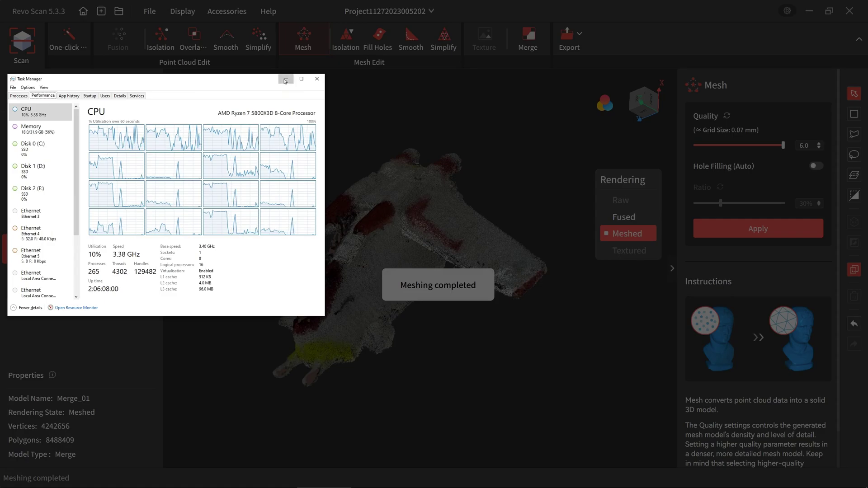
# Turn off colour display and orbit and zoom the blue Merge_01 mesh to inspect detail
pyautogui.click(285, 81)
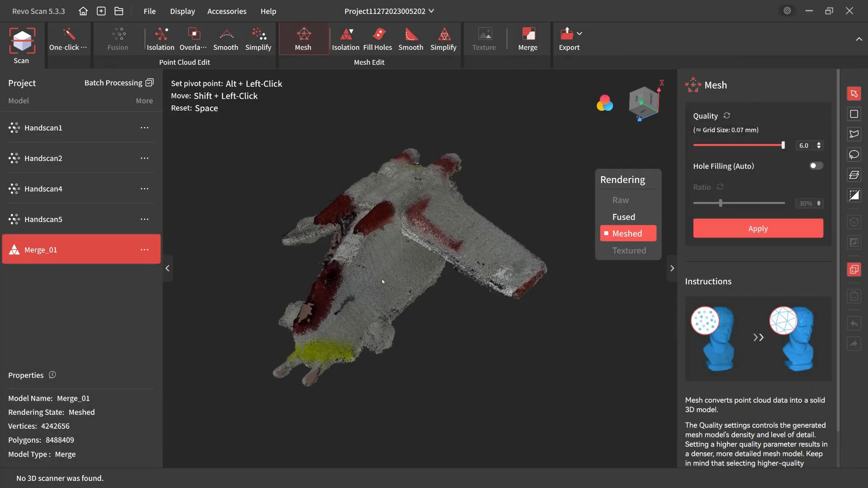
pyautogui.moveTo(303, 312); pyautogui.dragTo(411, 266)
pyautogui.click(604, 103)
pyautogui.scroll(5, 416, 259)
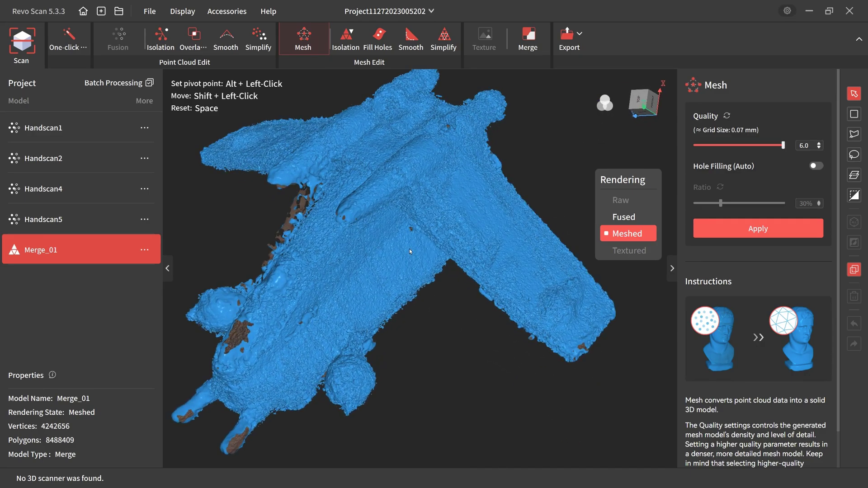
pyautogui.moveTo(365, 166); pyautogui.dragTo(396, 213)
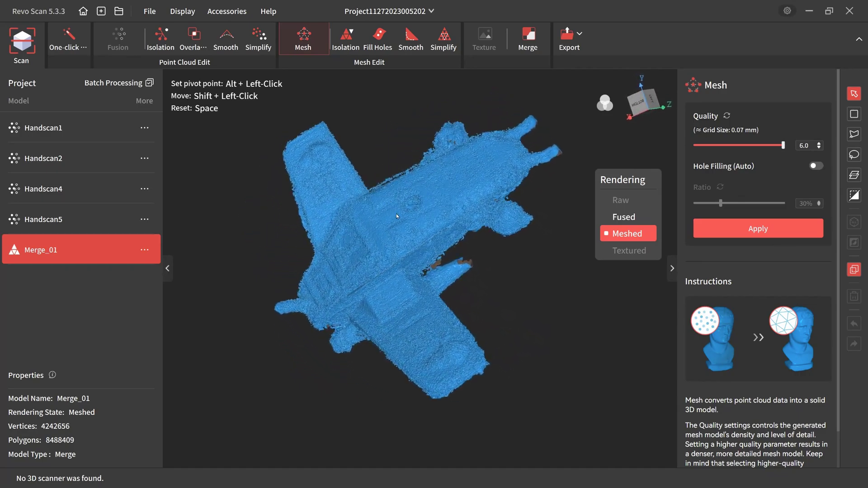
# In JM Studio, hide the Transport mesh's texture and orbit it to angled and front views
pyautogui.hotkey('alt', 'Tab')
pyautogui.click(407, 242)
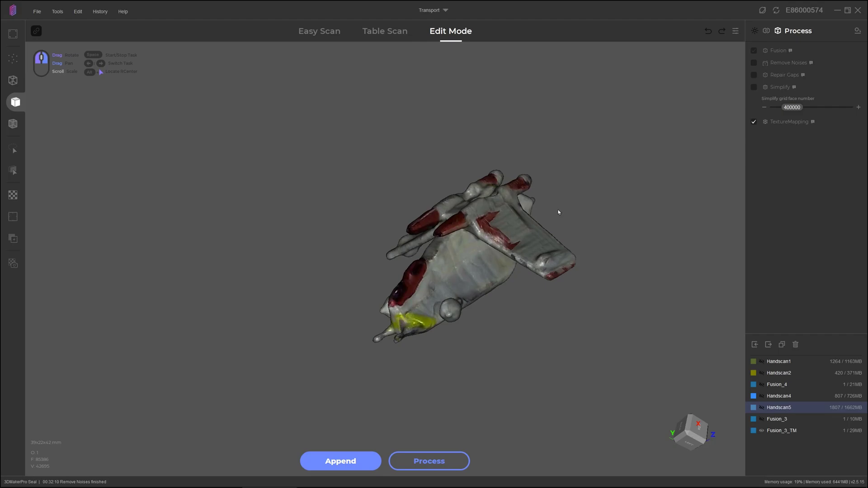
pyautogui.click(13, 195)
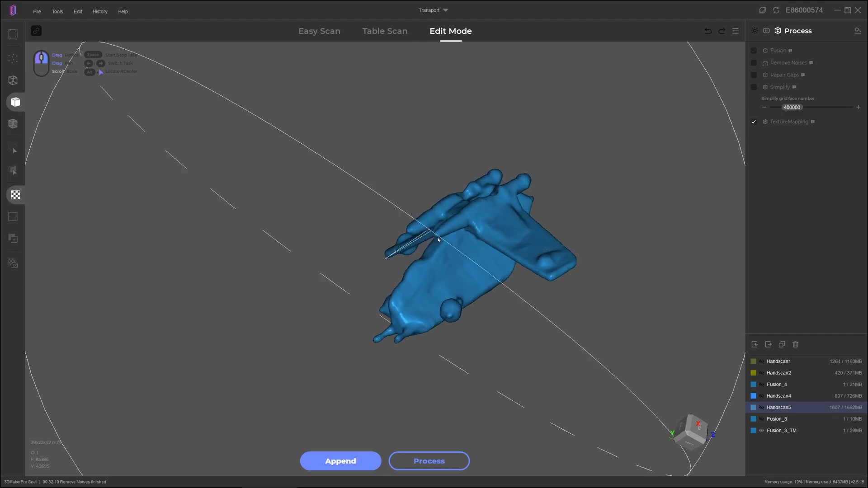
pyautogui.moveTo(438, 240); pyautogui.dragTo(590, 335)
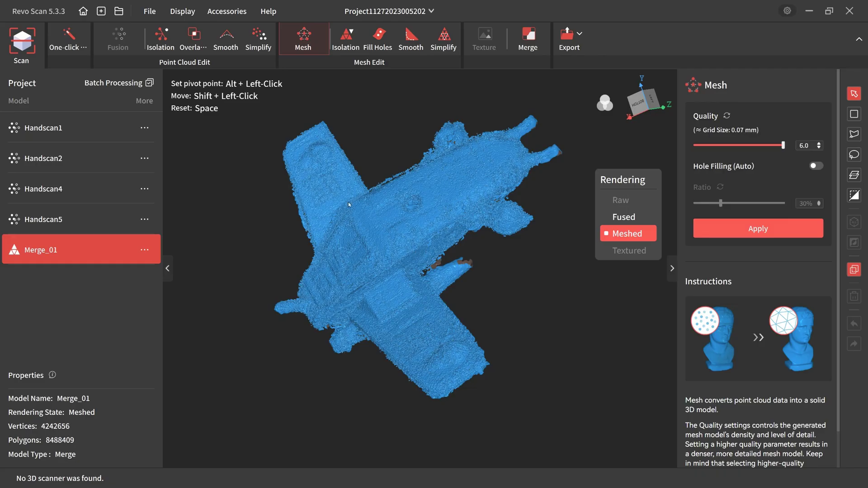
pyautogui.moveTo(348, 201); pyautogui.dragTo(425, 311)
pyautogui.moveTo(355, 285); pyautogui.dragTo(362, 318)
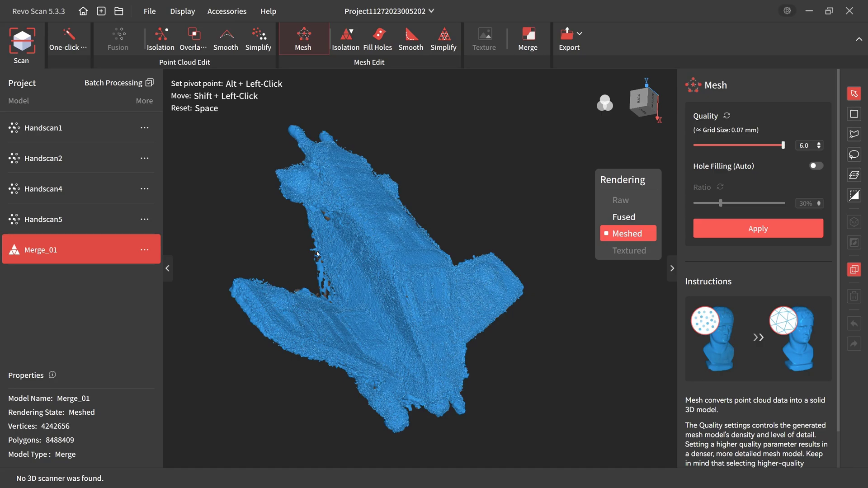
# Return to JM Studio and orbit the blue airplane mesh to a top view
pyautogui.hotkey('alt', 'Tab')
pyautogui.moveTo(394, 232); pyautogui.dragTo(534, 257)
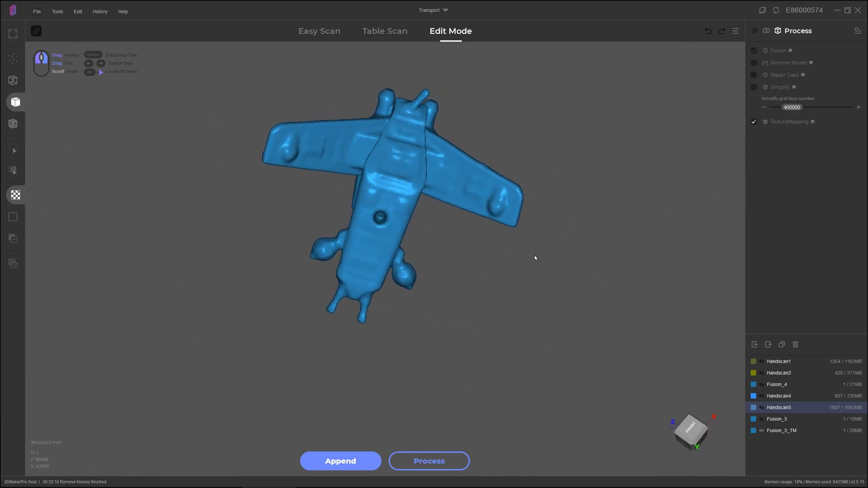